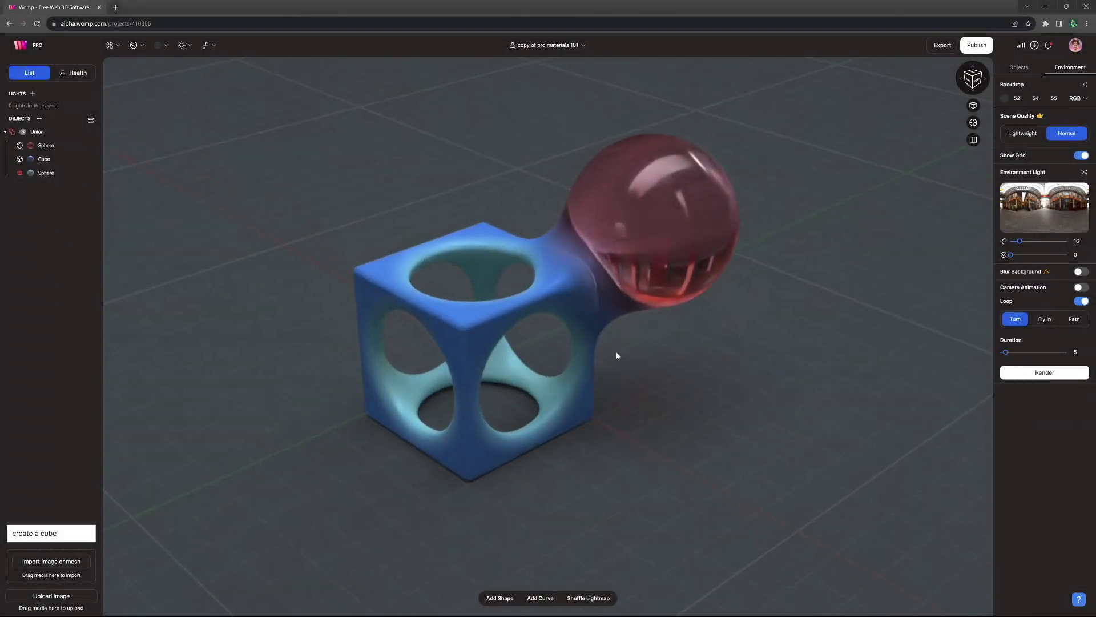
# - Select the Union and duplicate Saved Material - 1 as an editable Pro material
pyautogui.click(55, 133)
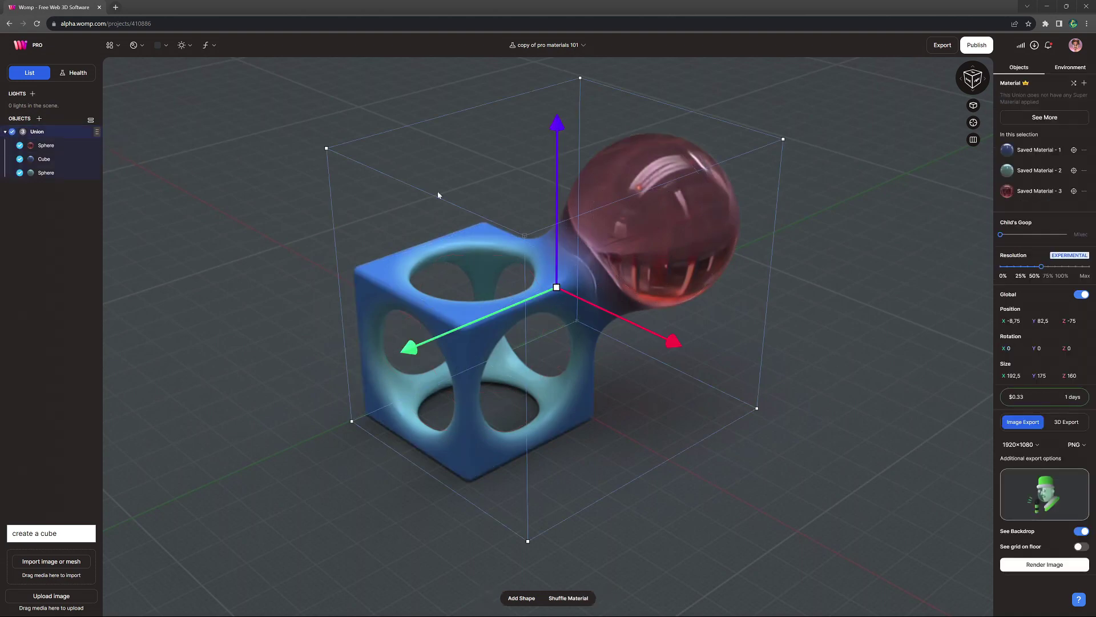
pyautogui.click(1039, 151)
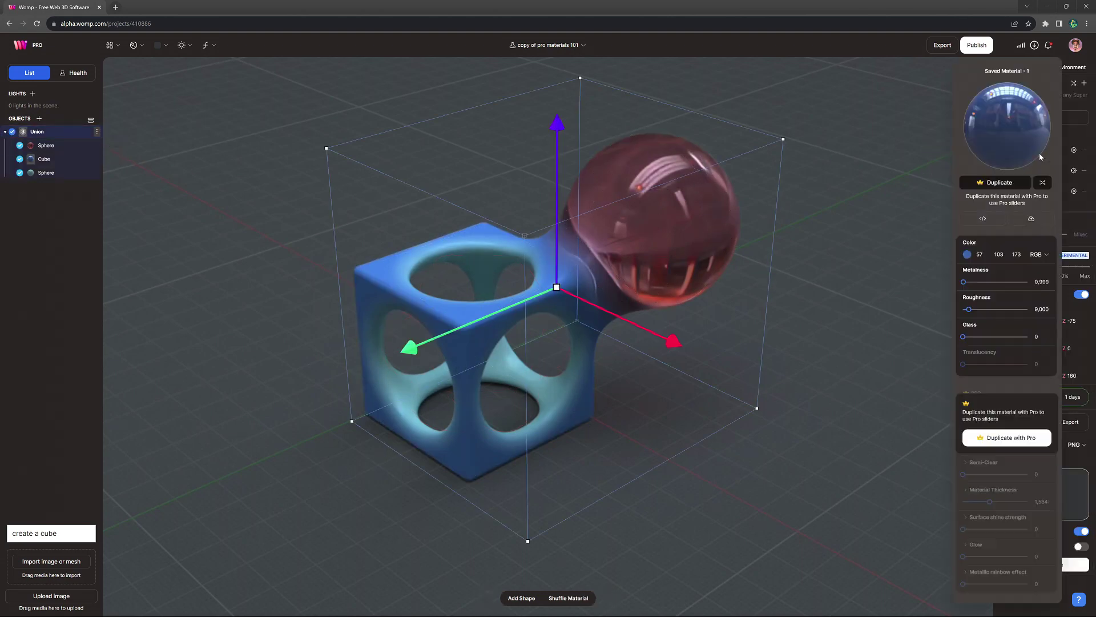
pyautogui.click(1009, 438)
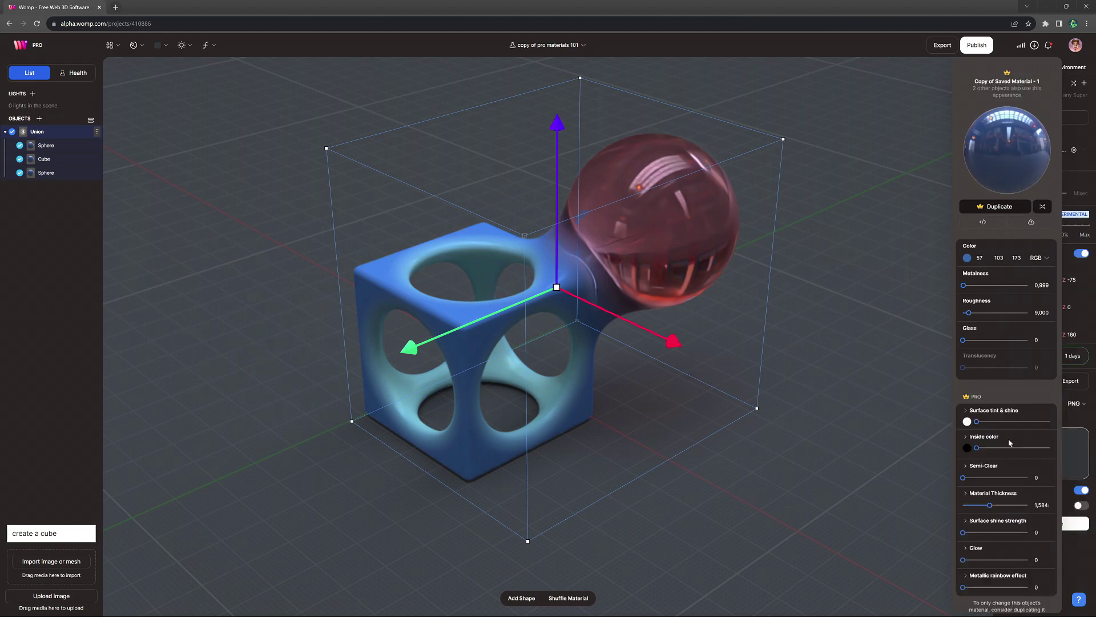
# - Colour the Pro material bright pink (255, 17, 130) and set Semi-Clear to 100
pyautogui.click(968, 260)
pyautogui.moveTo(911, 320); pyautogui.dragTo(921, 324)
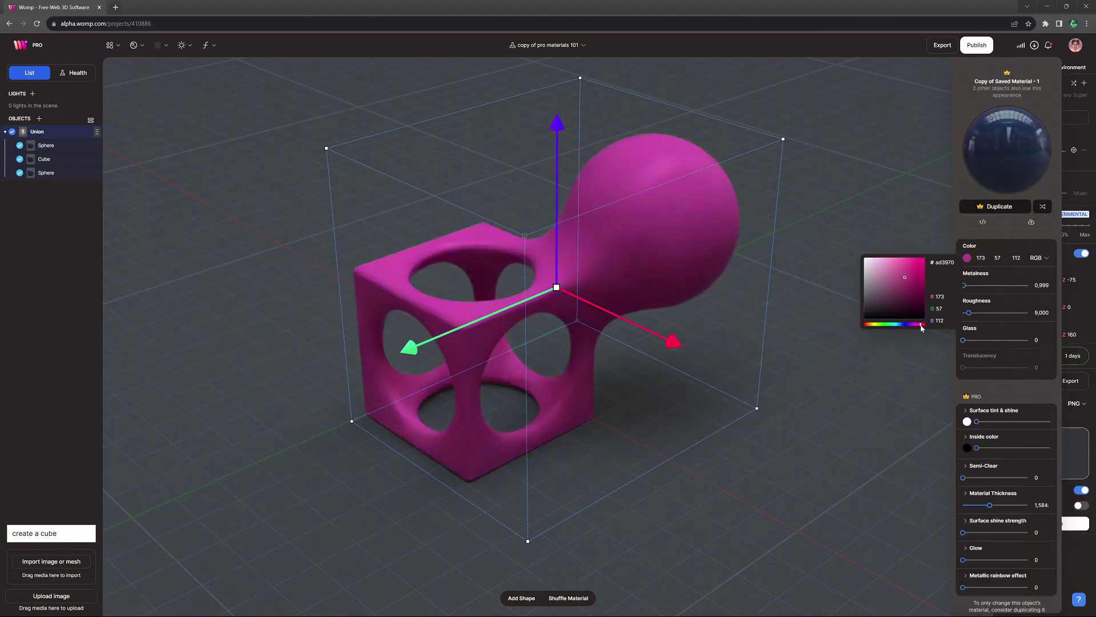
pyautogui.moveTo(912, 283); pyautogui.dragTo(923, 268)
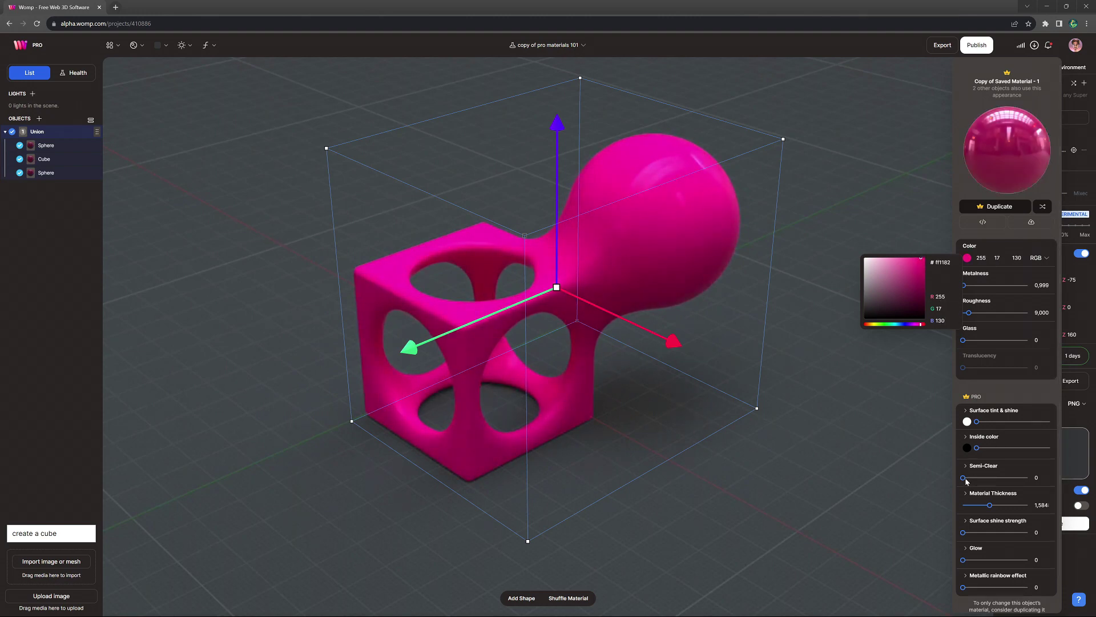
pyautogui.moveTo(965, 478); pyautogui.dragTo(1032, 481)
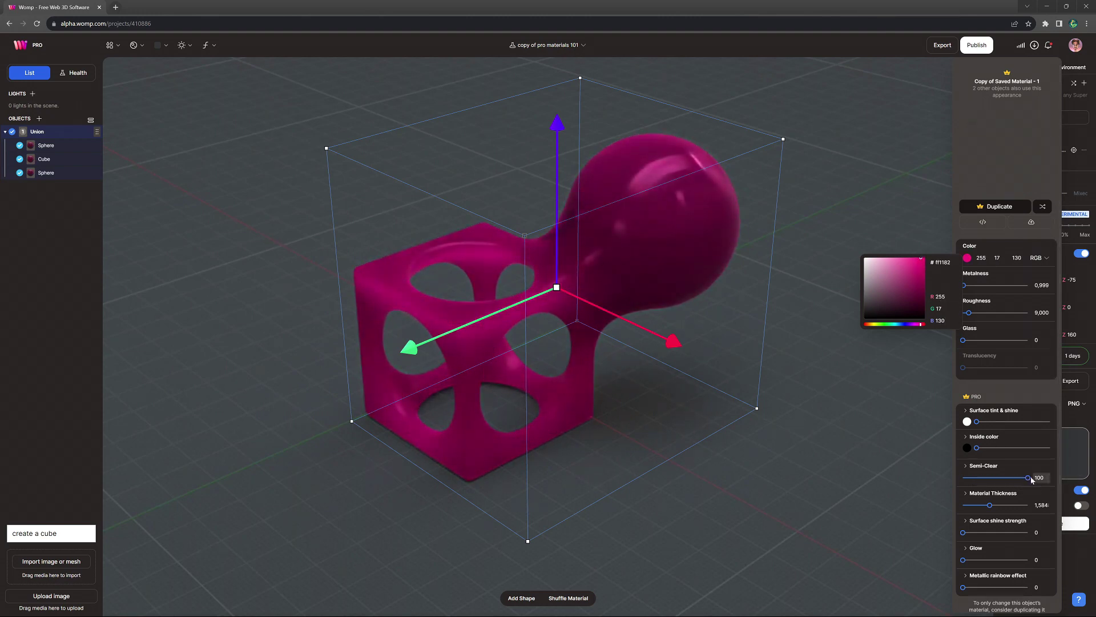
# - Set the material's inside colour to violet (109, 91, 255), leaving its strength at minimum
pyautogui.click(967, 449)
pyautogui.moveTo(876, 488); pyautogui.dragTo(863, 446)
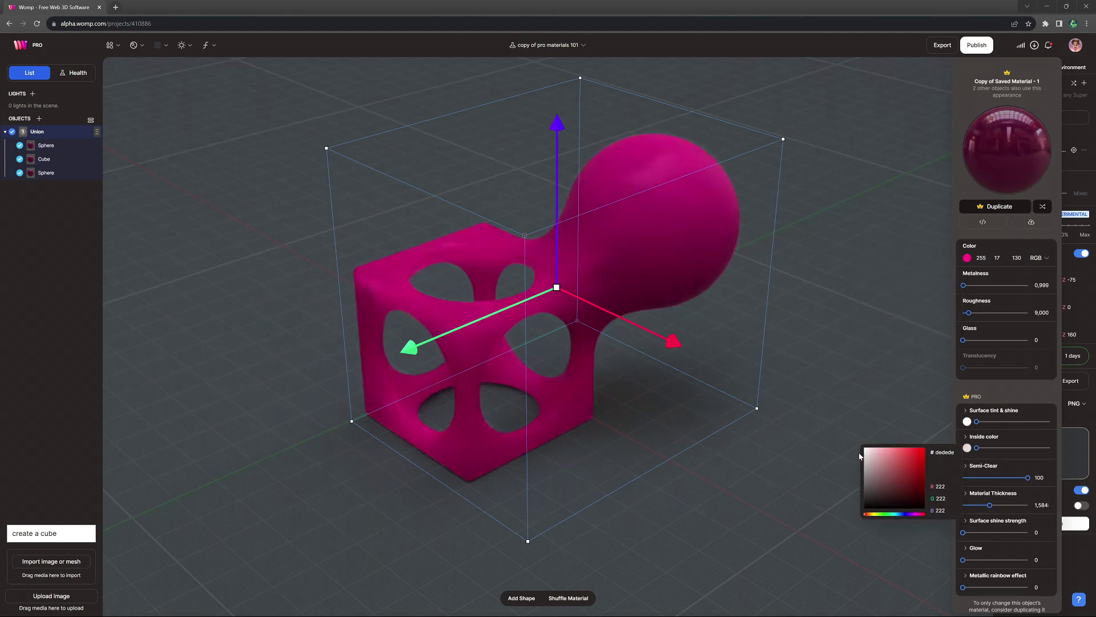
pyautogui.click(898, 452)
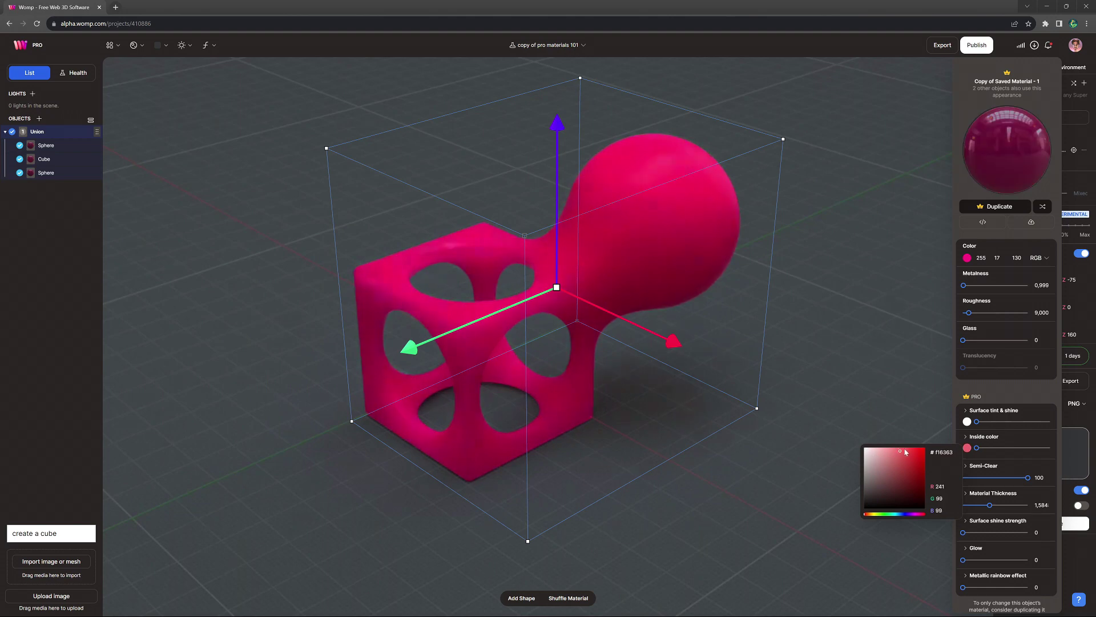
pyautogui.moveTo(920, 449); pyautogui.dragTo(921, 448)
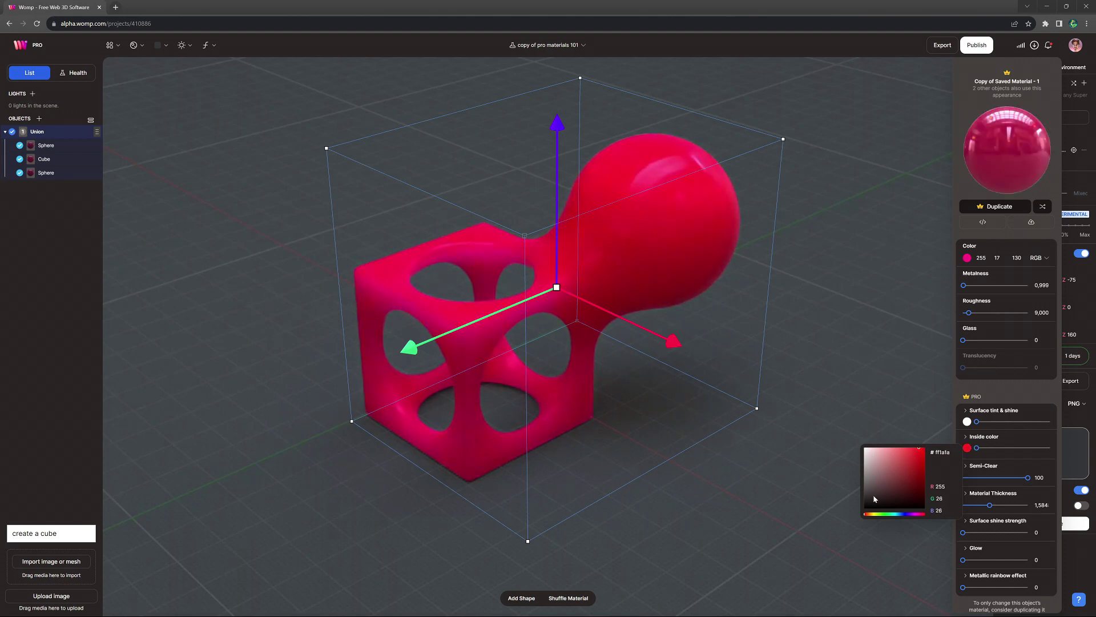
pyautogui.moveTo(869, 516); pyautogui.dragTo(903, 516)
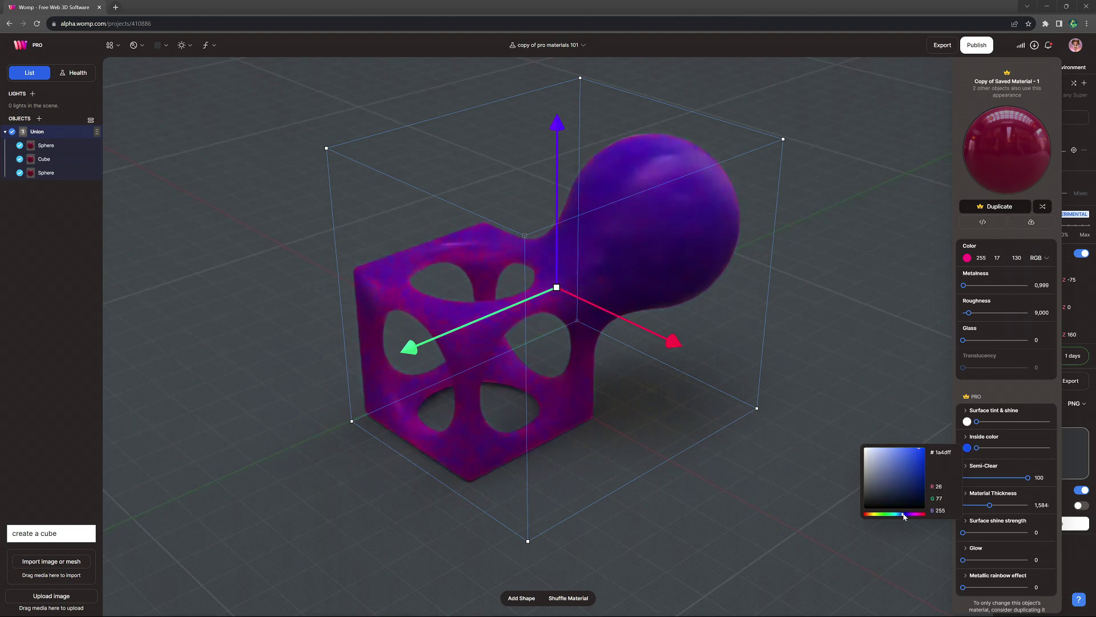
pyautogui.click(904, 448)
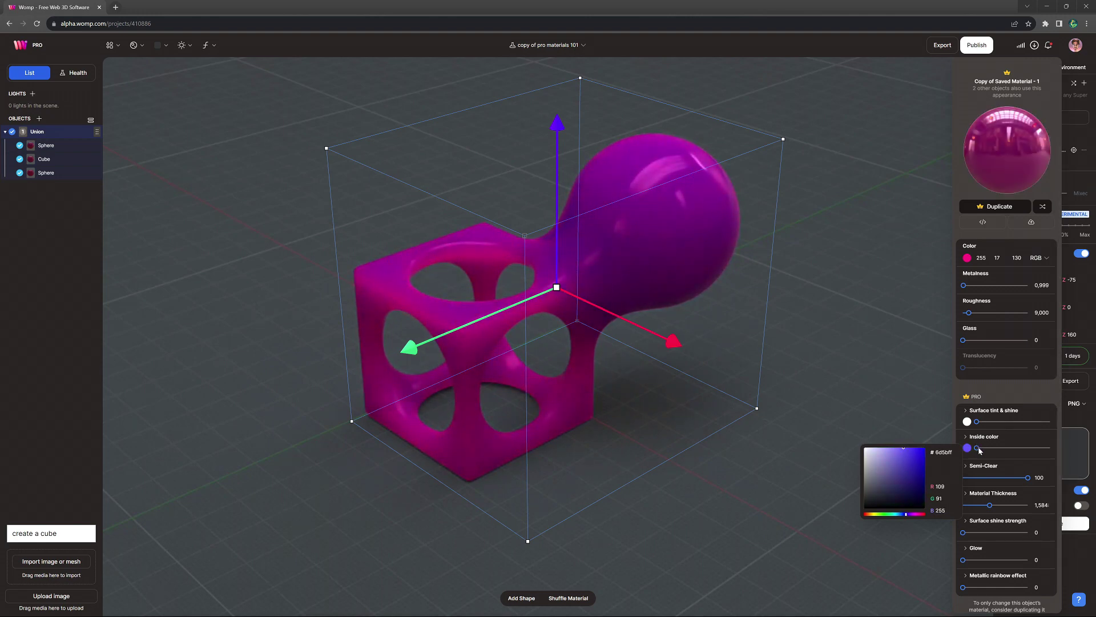
pyautogui.moveTo(979, 448); pyautogui.dragTo(1047, 455)
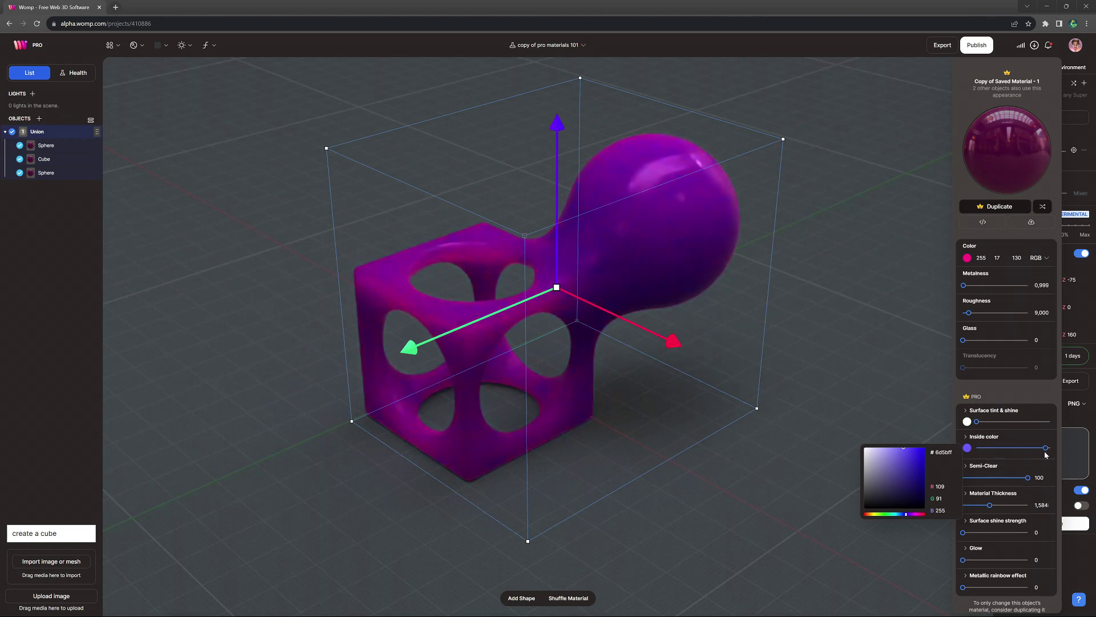
pyautogui.click(1049, 444)
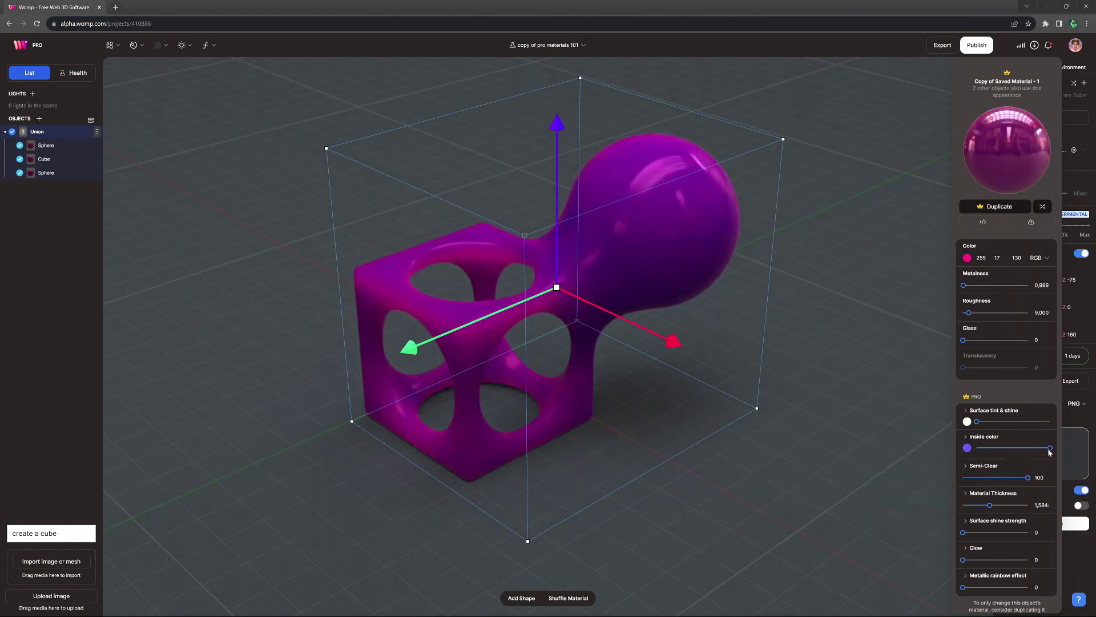
pyautogui.moveTo(1050, 452); pyautogui.dragTo(985, 451)
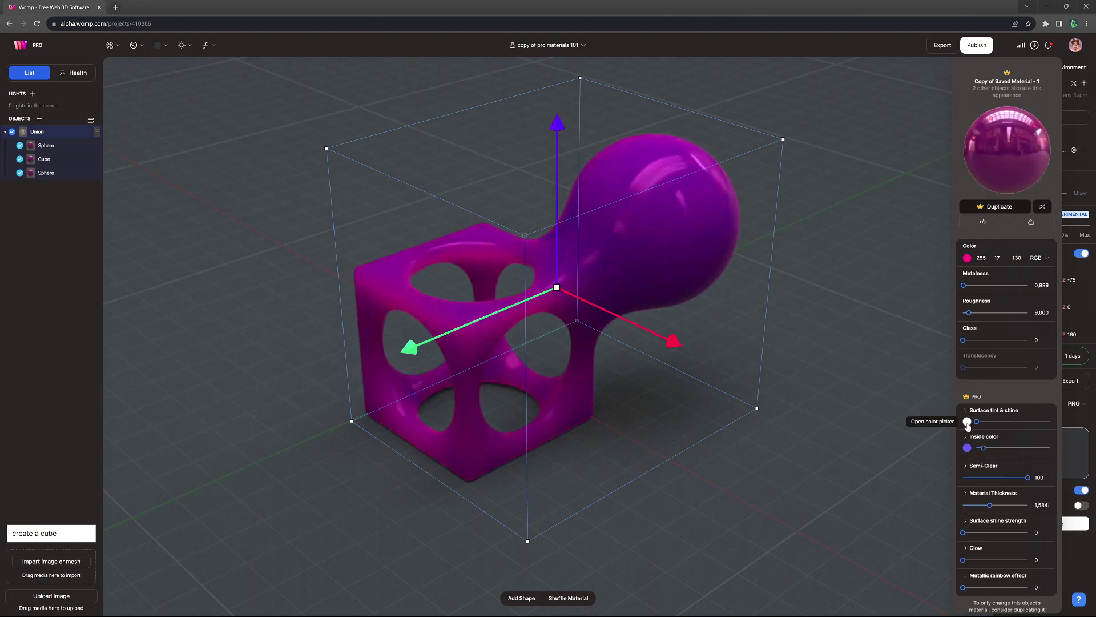
# - Tint the surface green (21, 255, 37) at full strength, shine 0, metalness near 78
pyautogui.moveTo(964, 533); pyautogui.dragTo(1029, 532)
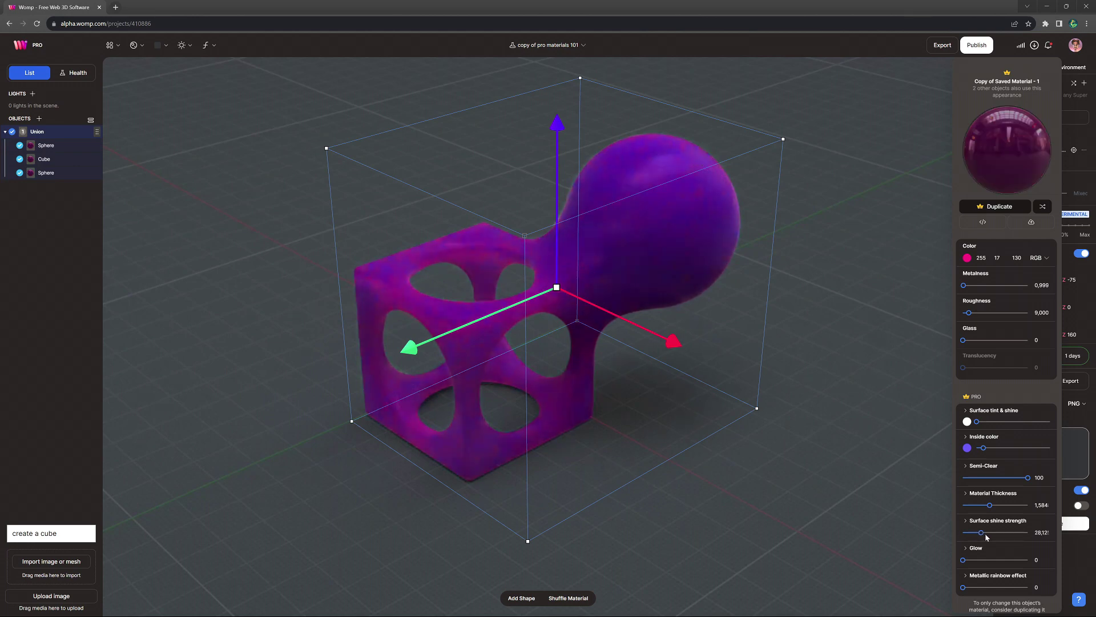
pyautogui.click(967, 422)
pyautogui.moveTo(917, 440); pyautogui.dragTo(920, 422)
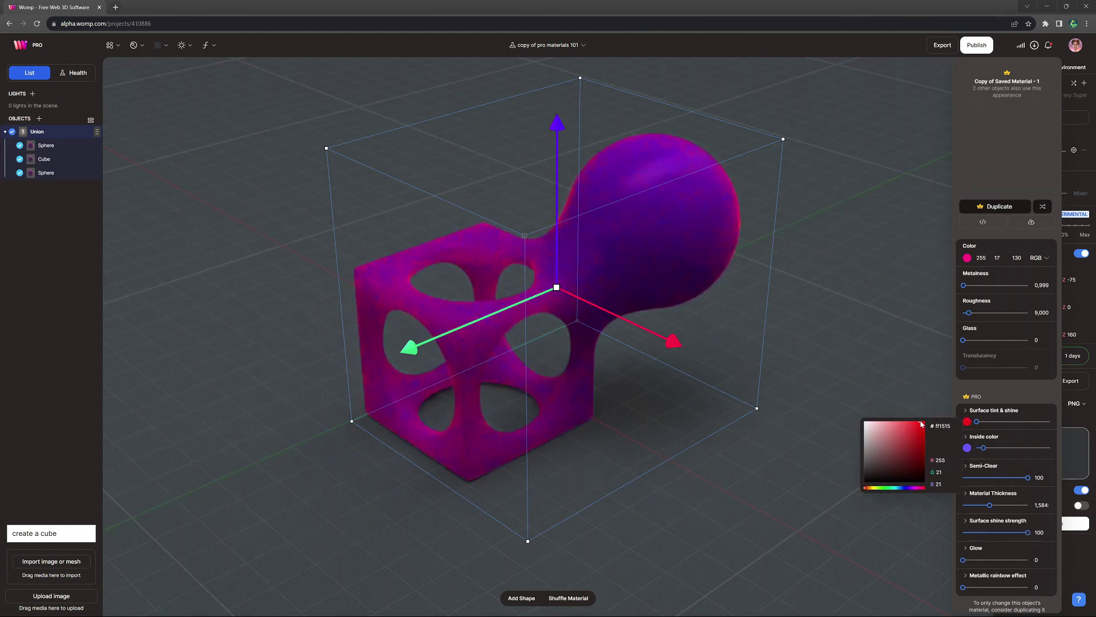
pyautogui.moveTo(871, 488); pyautogui.dragTo(885, 489)
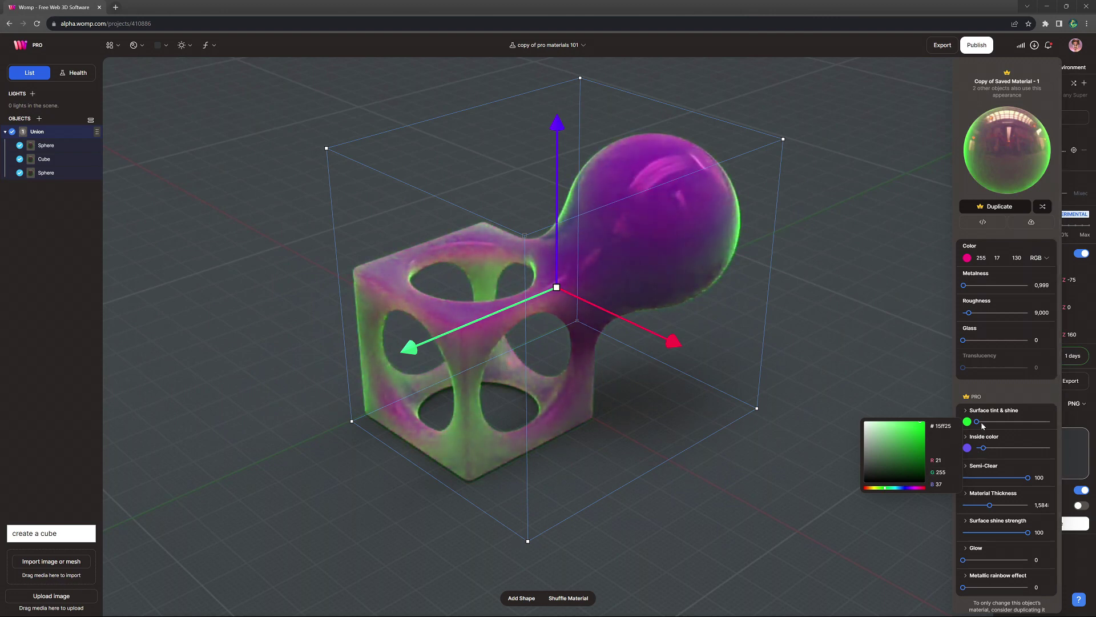
pyautogui.moveTo(977, 422); pyautogui.dragTo(1013, 424)
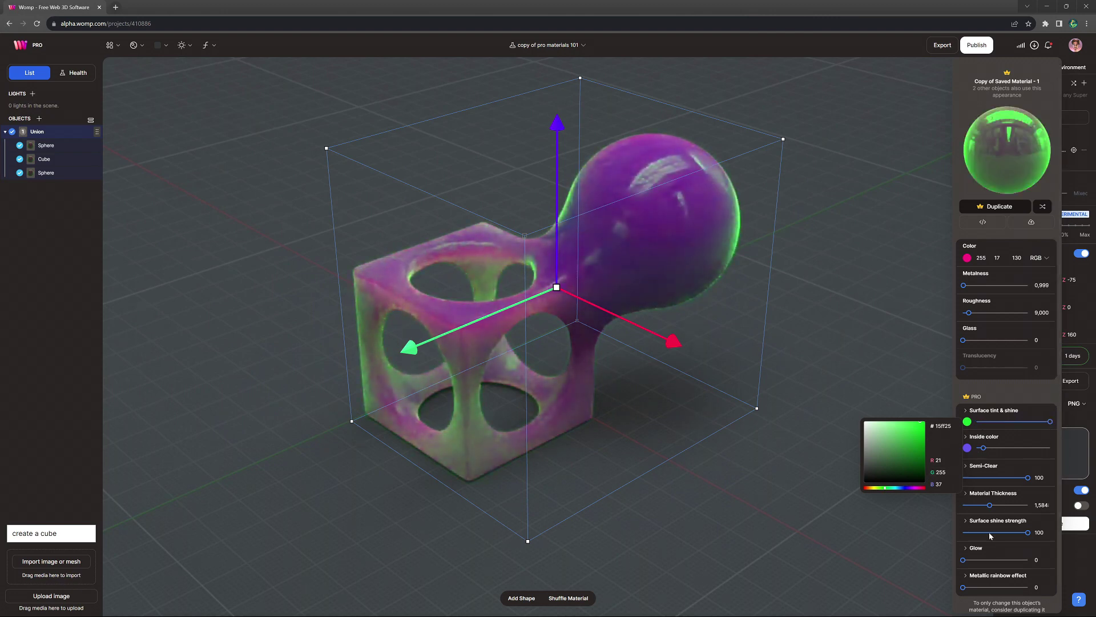
pyautogui.click(964, 532)
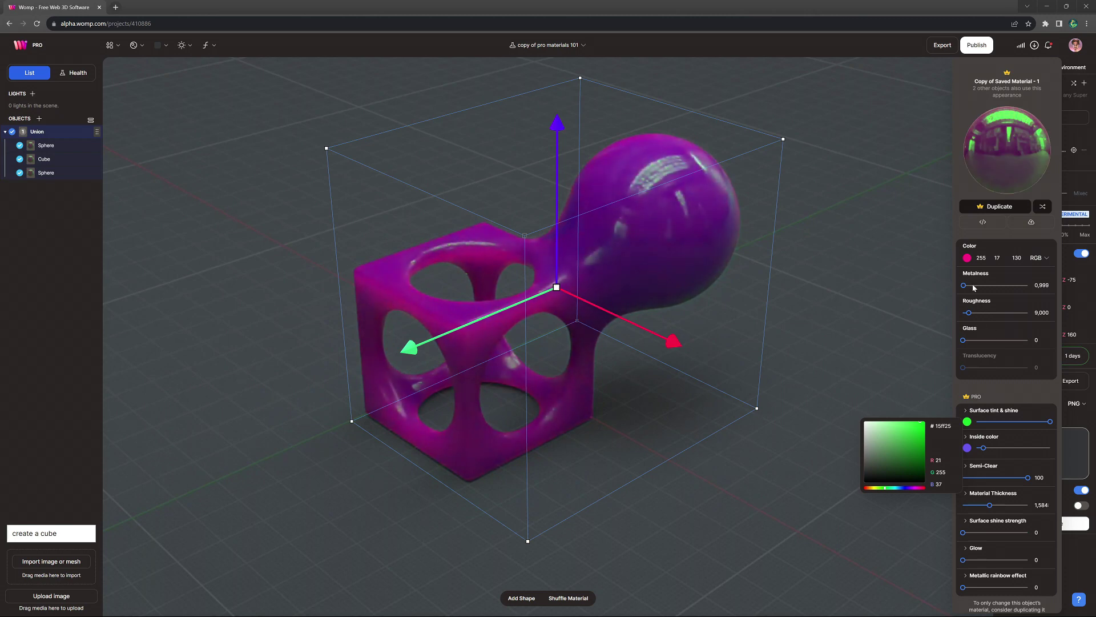
pyautogui.moveTo(974, 286); pyautogui.dragTo(990, 287)
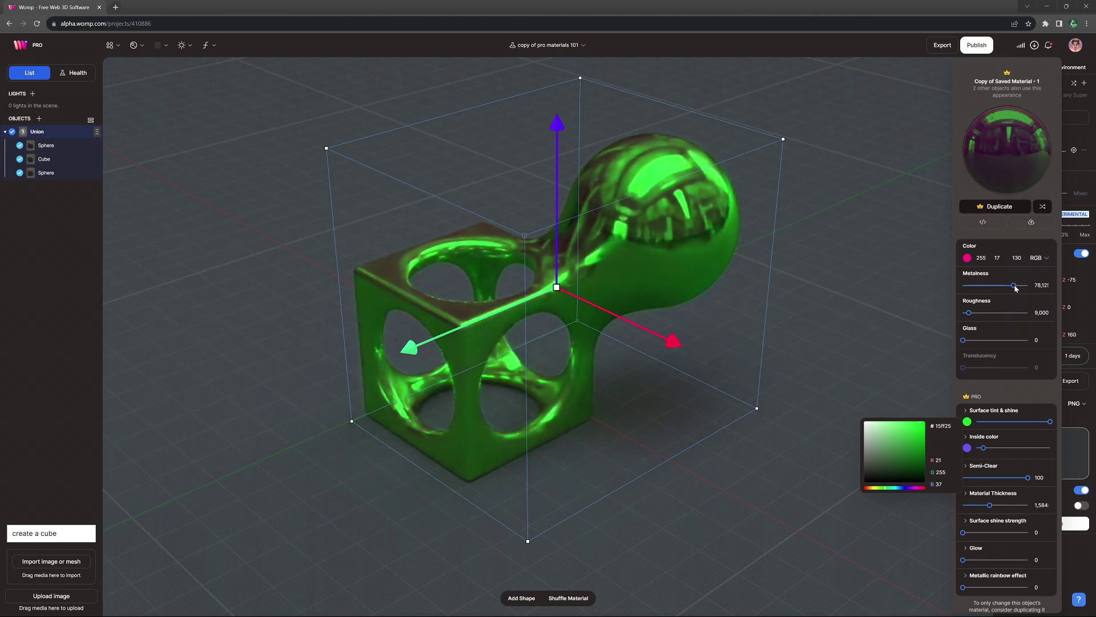
# - Zero the metalness, add some glass, and change the surface tint to blue (0, 14, 255)
pyautogui.moveTo(1009, 286); pyautogui.dragTo(963, 288)
pyautogui.moveTo(963, 340); pyautogui.dragTo(1037, 343)
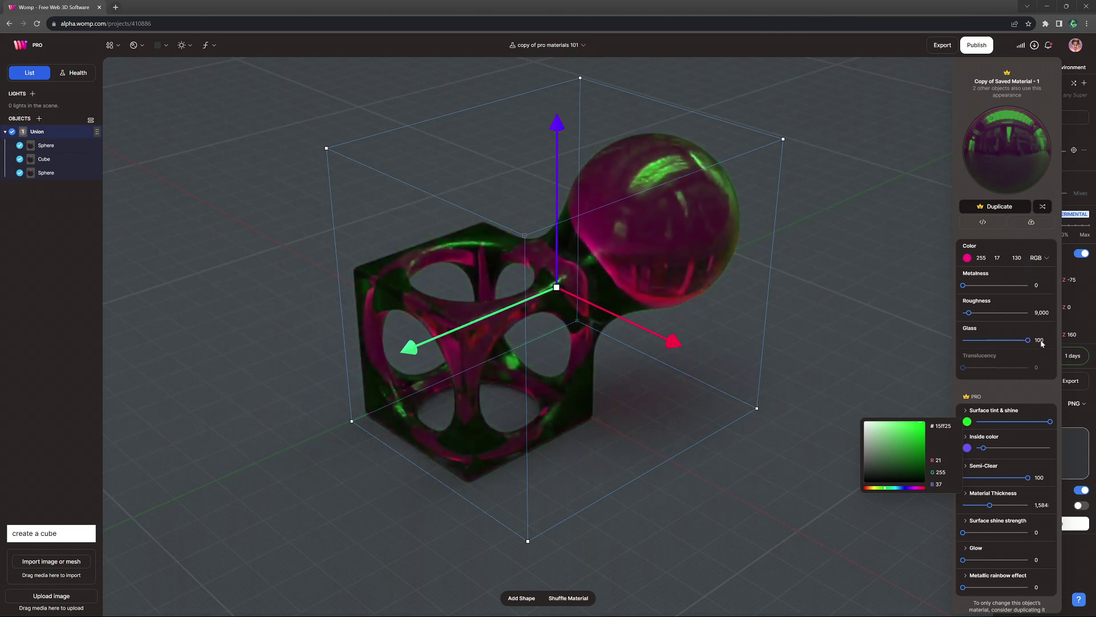
pyautogui.moveTo(918, 429); pyautogui.dragTo(917, 424)
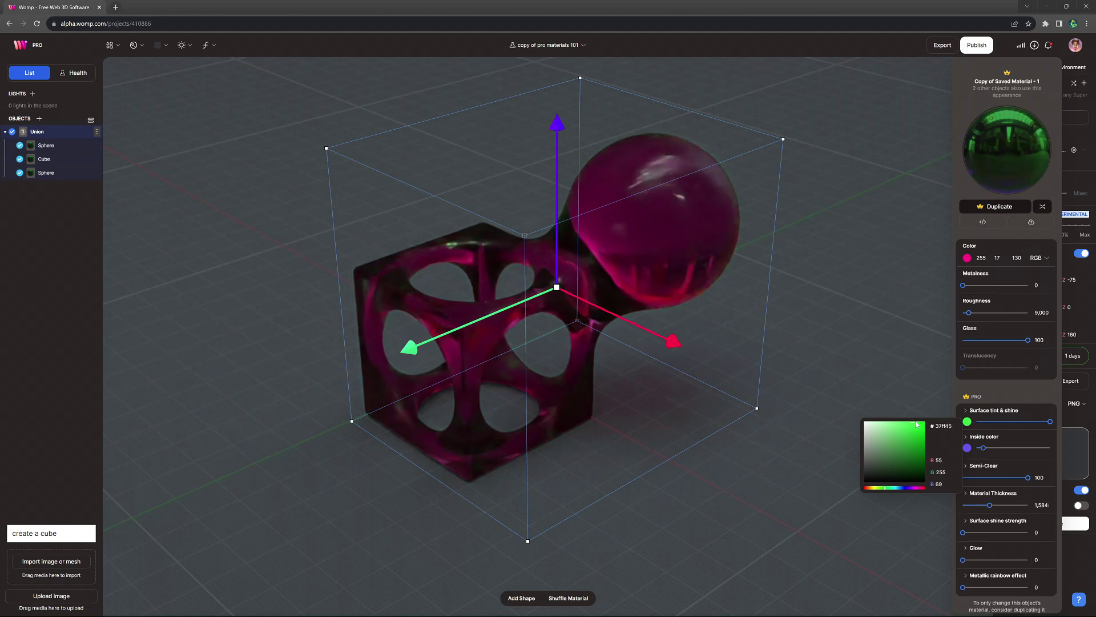
pyautogui.click(904, 489)
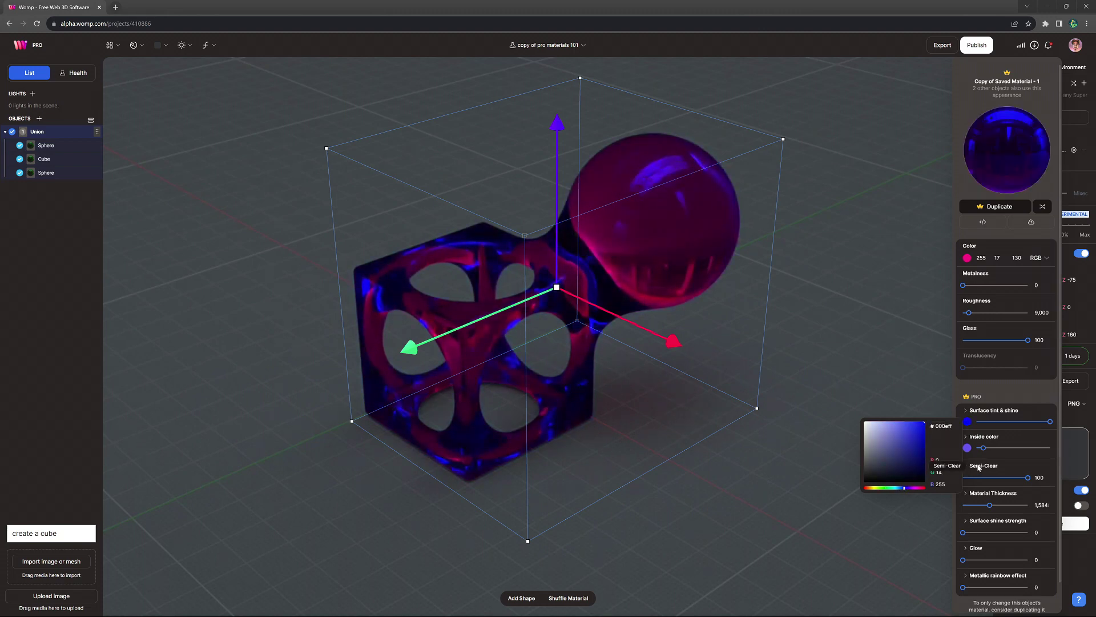
pyautogui.click(991, 505)
# - Set the Material Thickness to about 1.49
pyautogui.moveTo(975, 506); pyautogui.dragTo(963, 507)
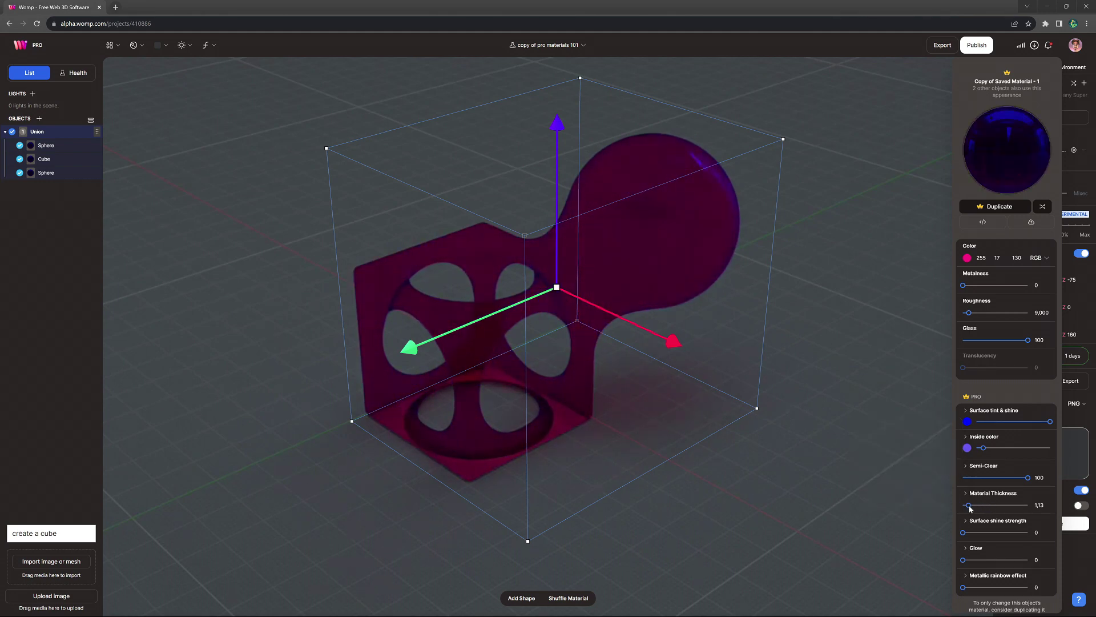
pyautogui.moveTo(970, 508); pyautogui.dragTo(1021, 510)
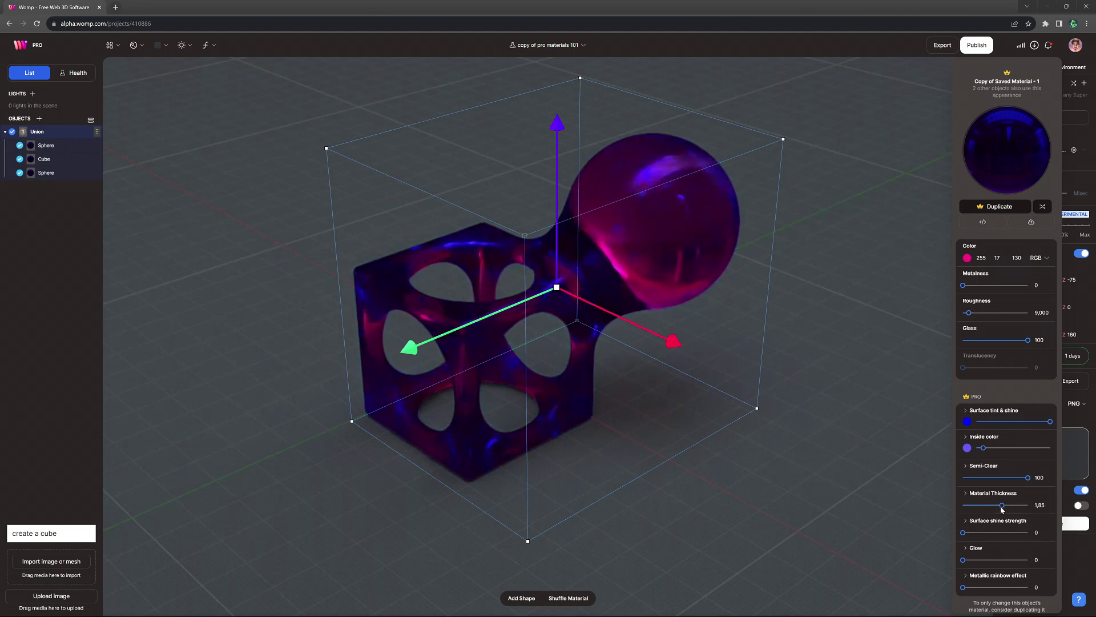
pyautogui.moveTo(989, 507); pyautogui.dragTo(987, 508)
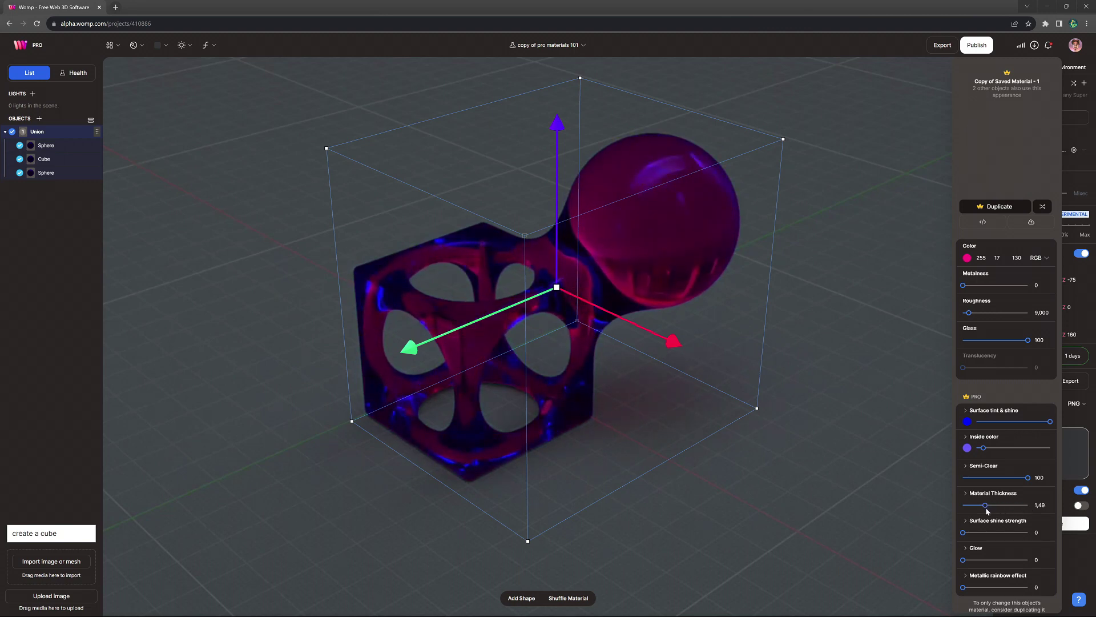
# - Lighten the base colour to pale pink and set Metallic rainbow effect to 62.5
pyautogui.click(968, 258)
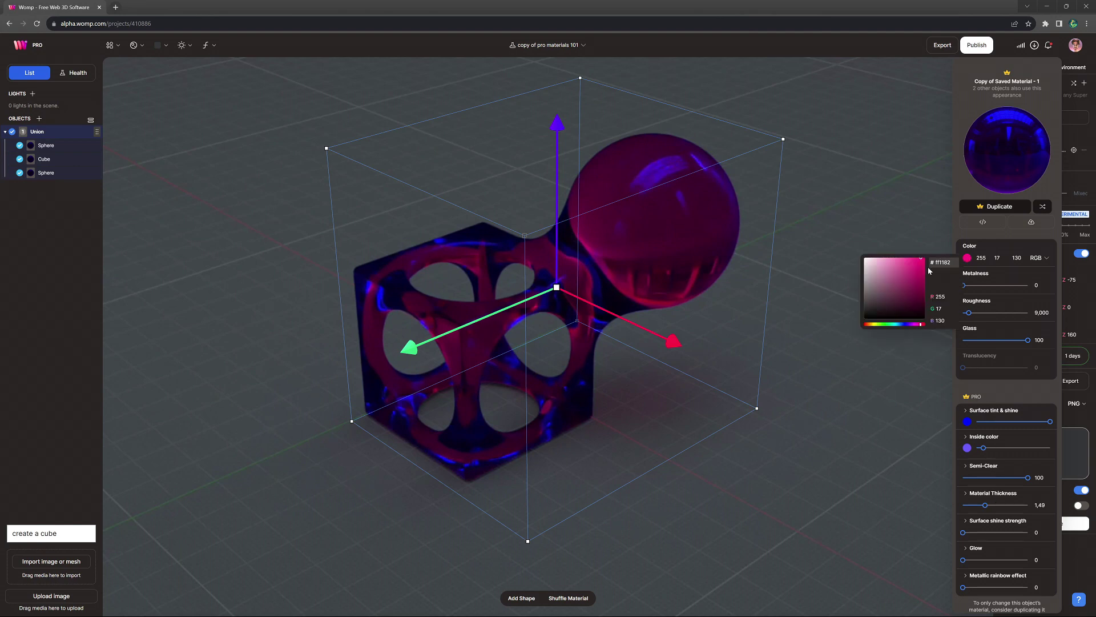
pyautogui.moveTo(885, 264); pyautogui.dragTo(890, 270)
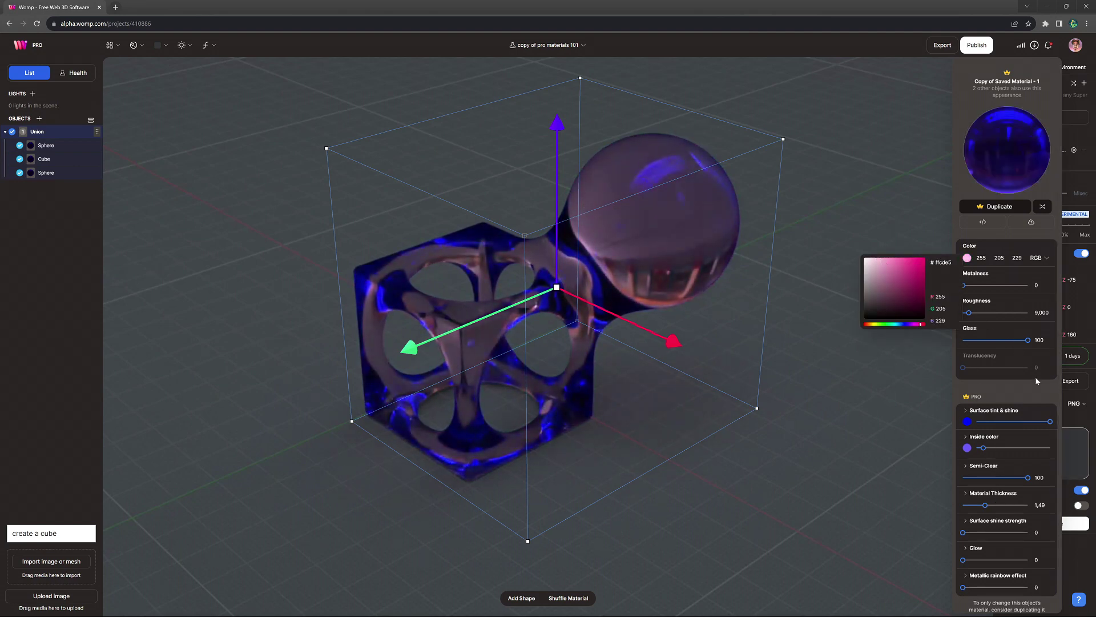
pyautogui.click(976, 586)
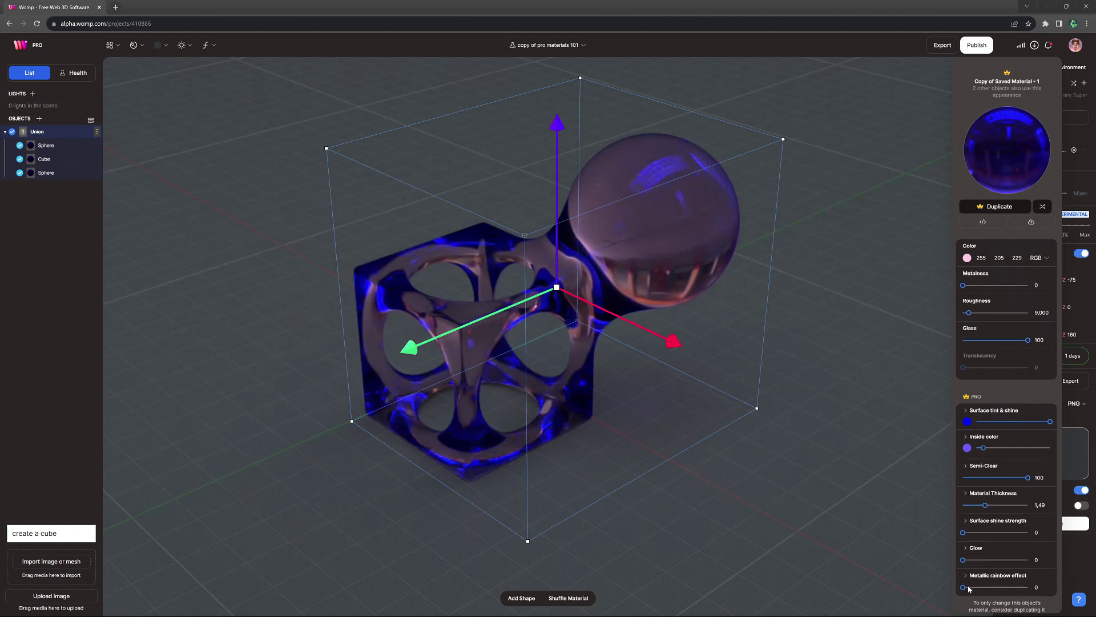
pyautogui.moveTo(964, 587); pyautogui.dragTo(1057, 594)
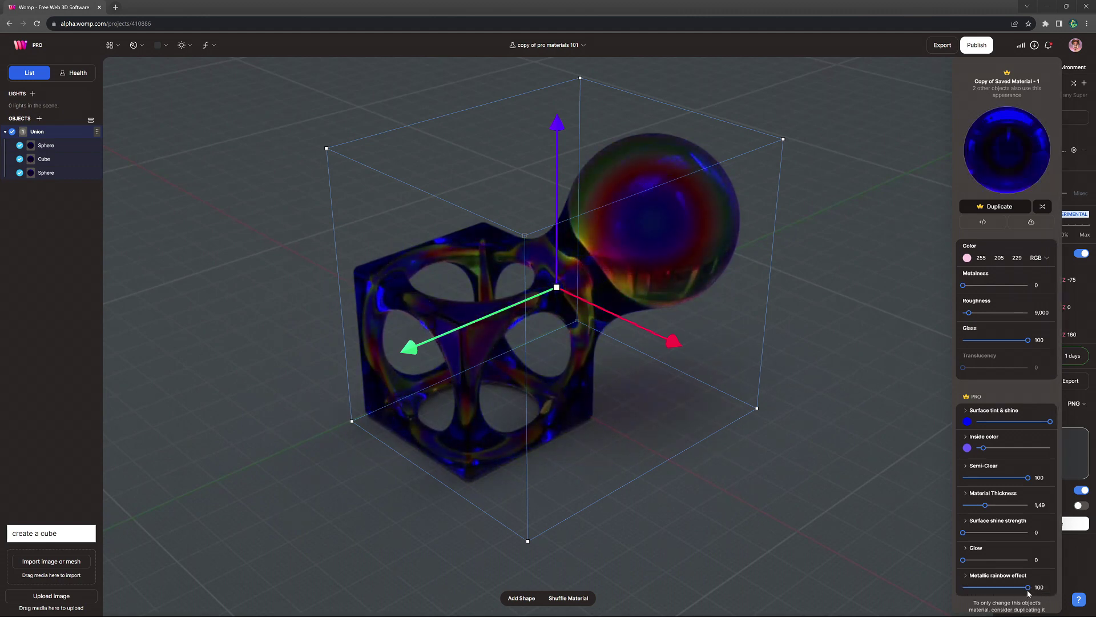
pyautogui.moveTo(1029, 594); pyautogui.dragTo(1003, 597)
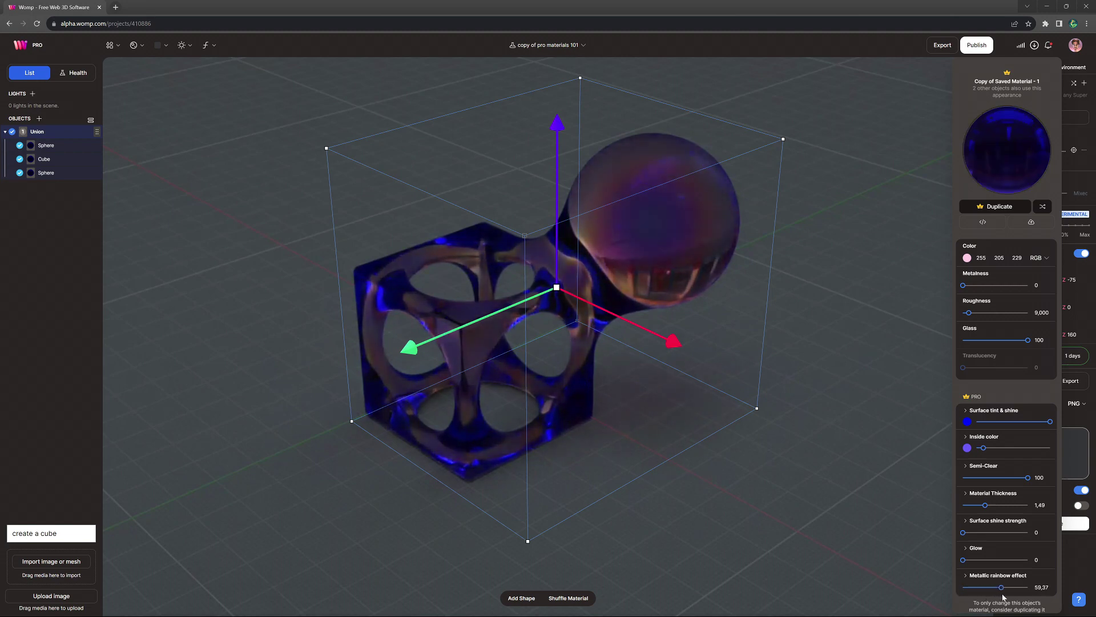
# - Make the base colour white, lower Semi-Clear to 90.62, and set Glass to 0
pyautogui.click(967, 258)
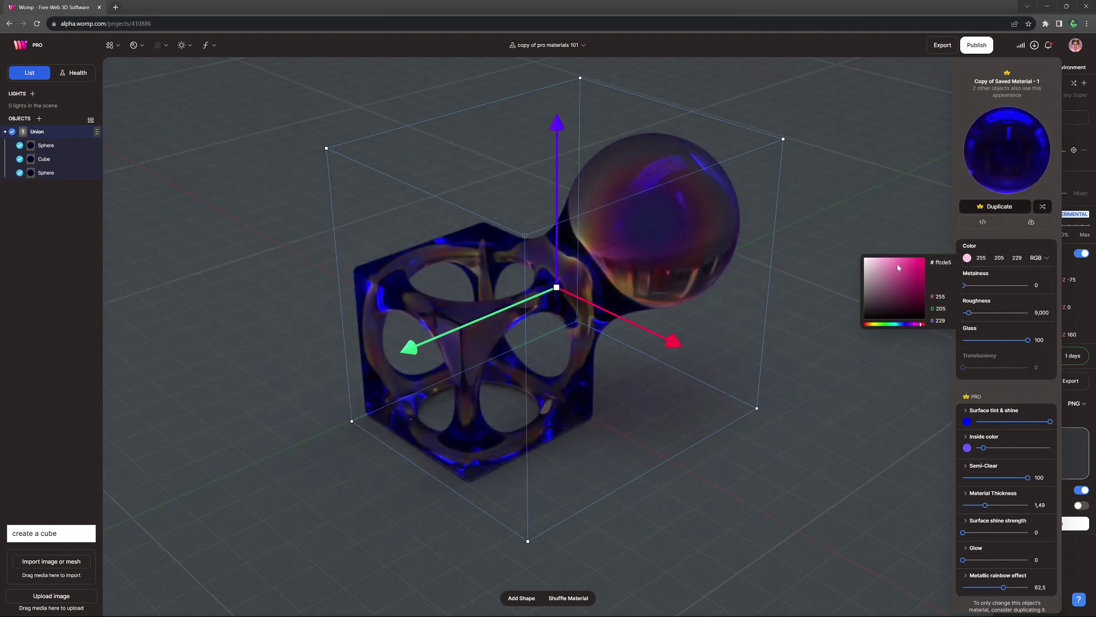
pyautogui.moveTo(898, 268); pyautogui.dragTo(868, 260)
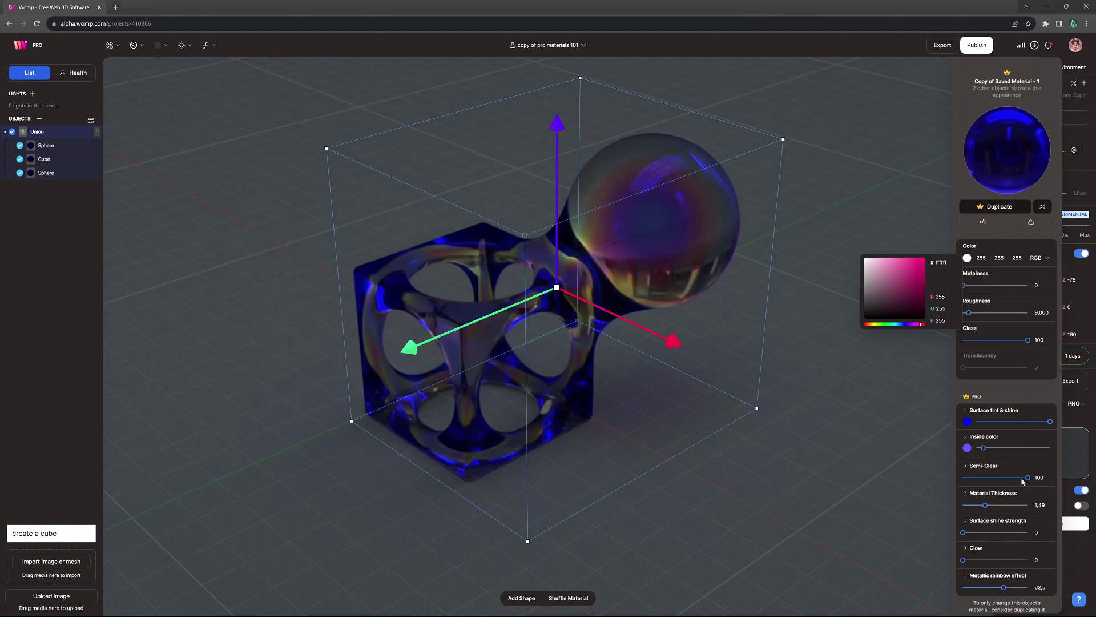
pyautogui.moveTo(1028, 478); pyautogui.dragTo(1012, 478)
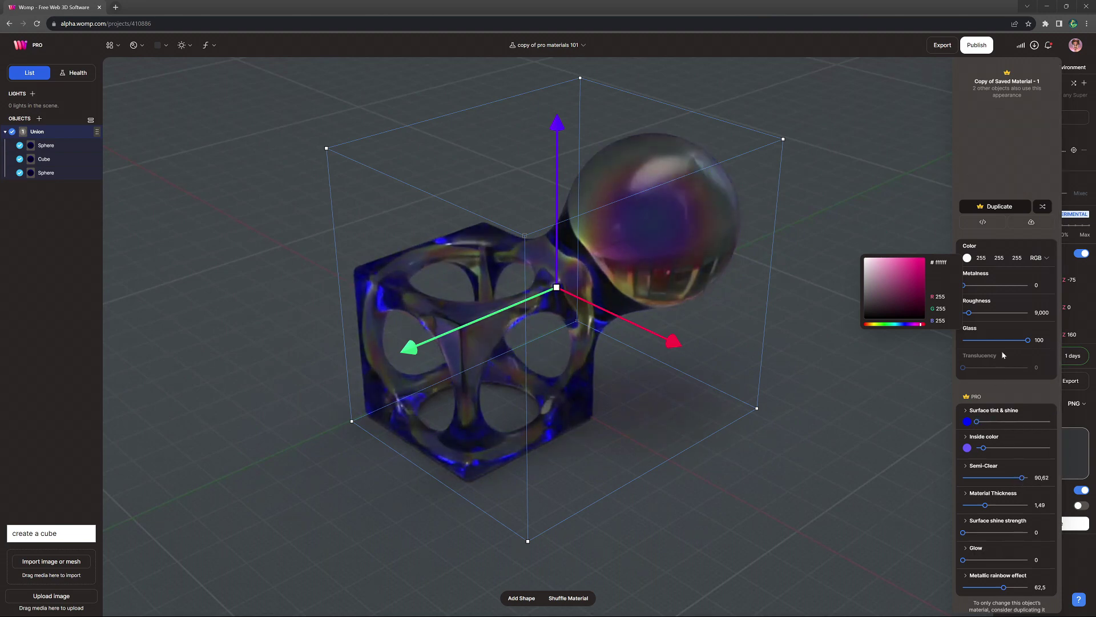
pyautogui.moveTo(1027, 340); pyautogui.dragTo(939, 341)
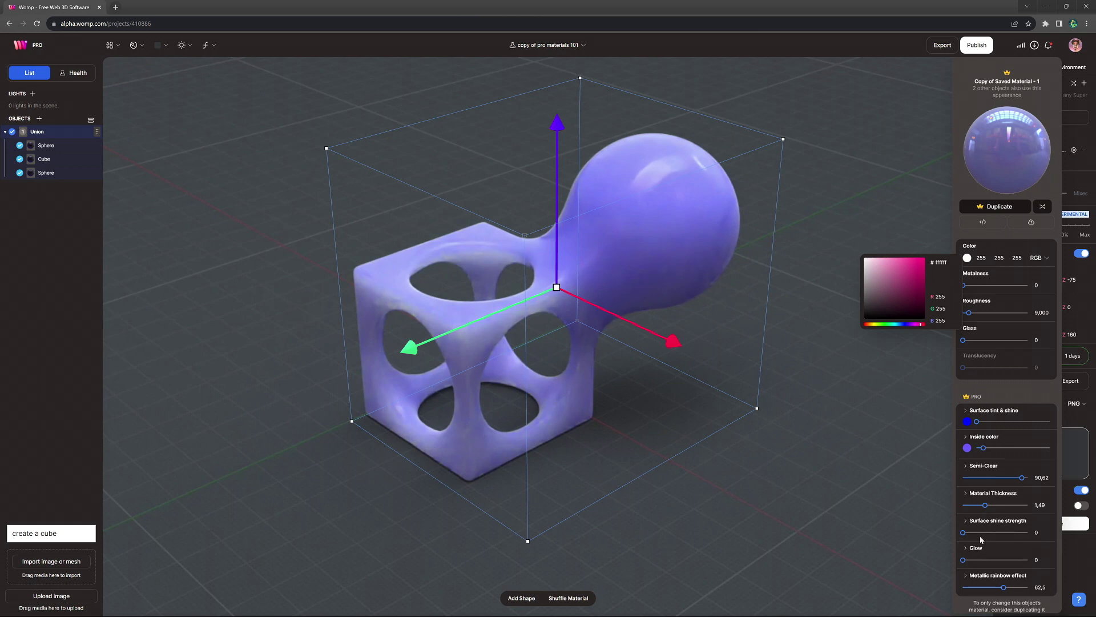
# - Raise the Glow slider so the union glows white, then return to the Discover page
pyautogui.moveTo(964, 563); pyautogui.dragTo(992, 567)
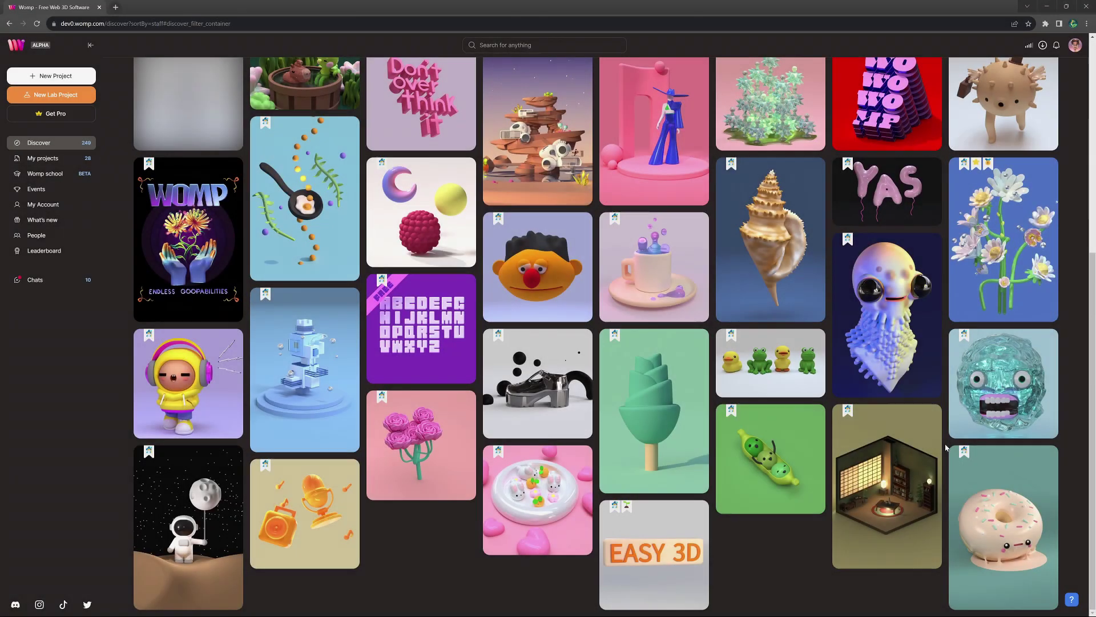
pyautogui.scroll(6, 946, 447)
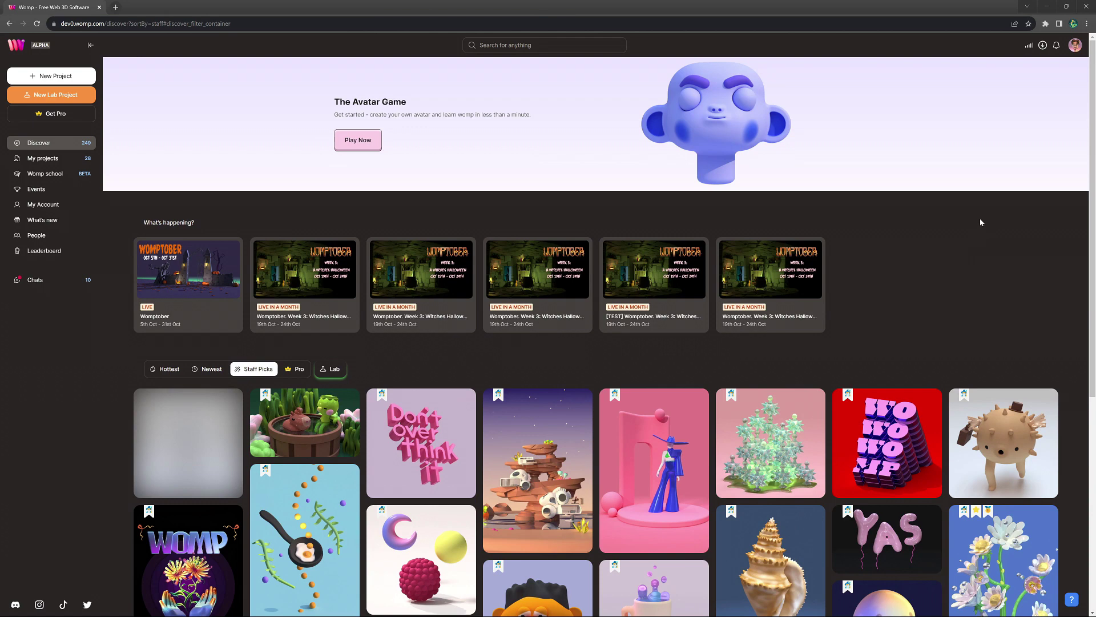
# - Choose Get Pro from the profile menu and page through the Pro features to Raster View
pyautogui.click(1075, 46)
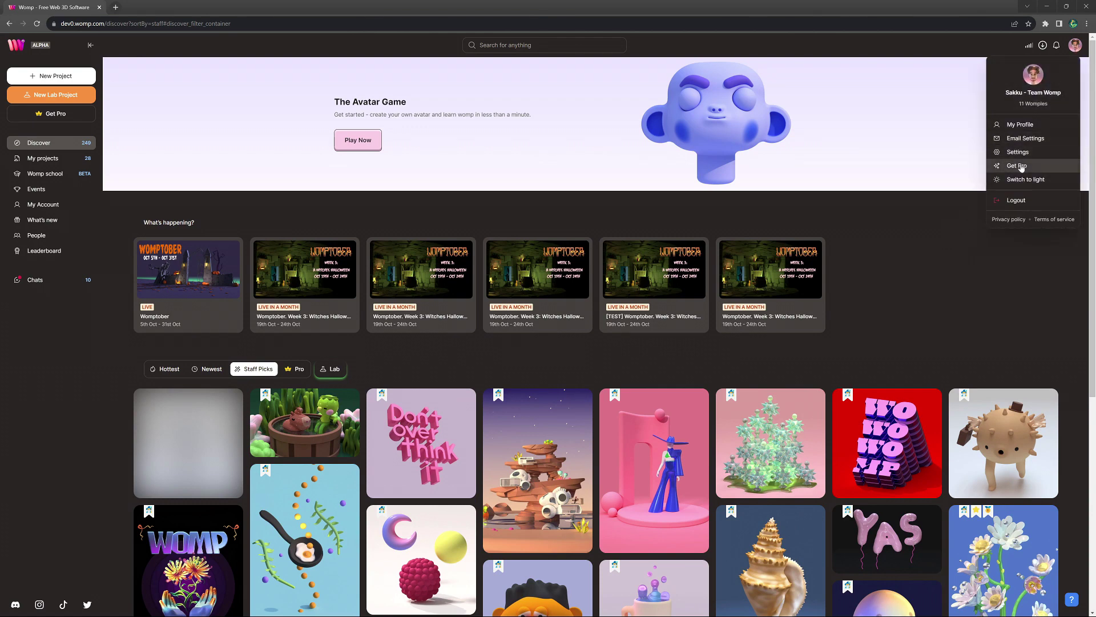
pyautogui.click(1017, 166)
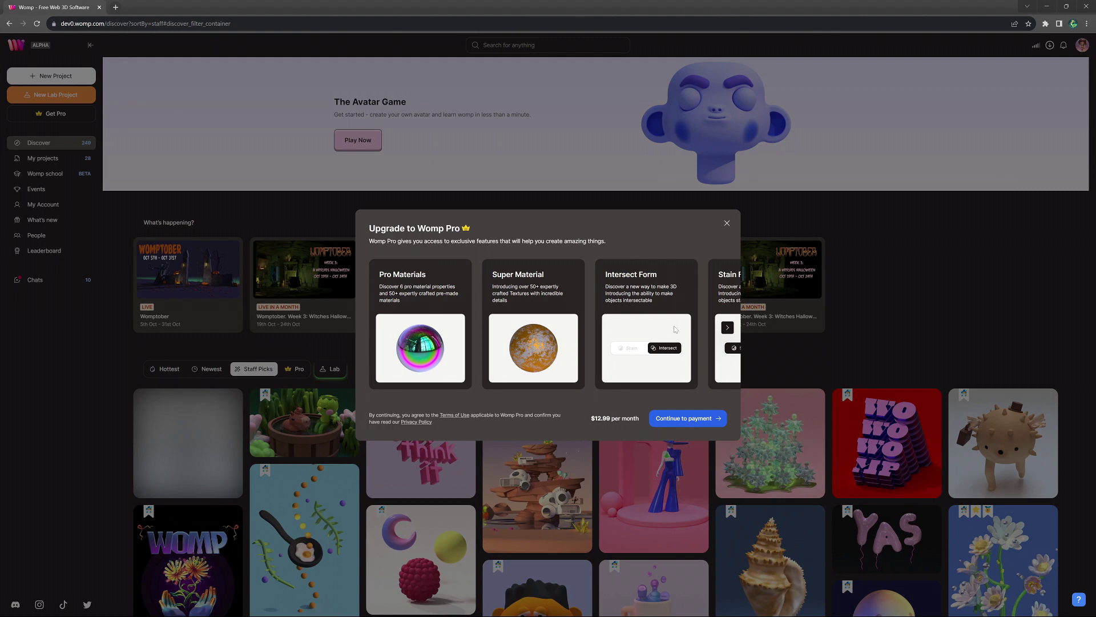
pyautogui.click(727, 327)
pyautogui.click(728, 328)
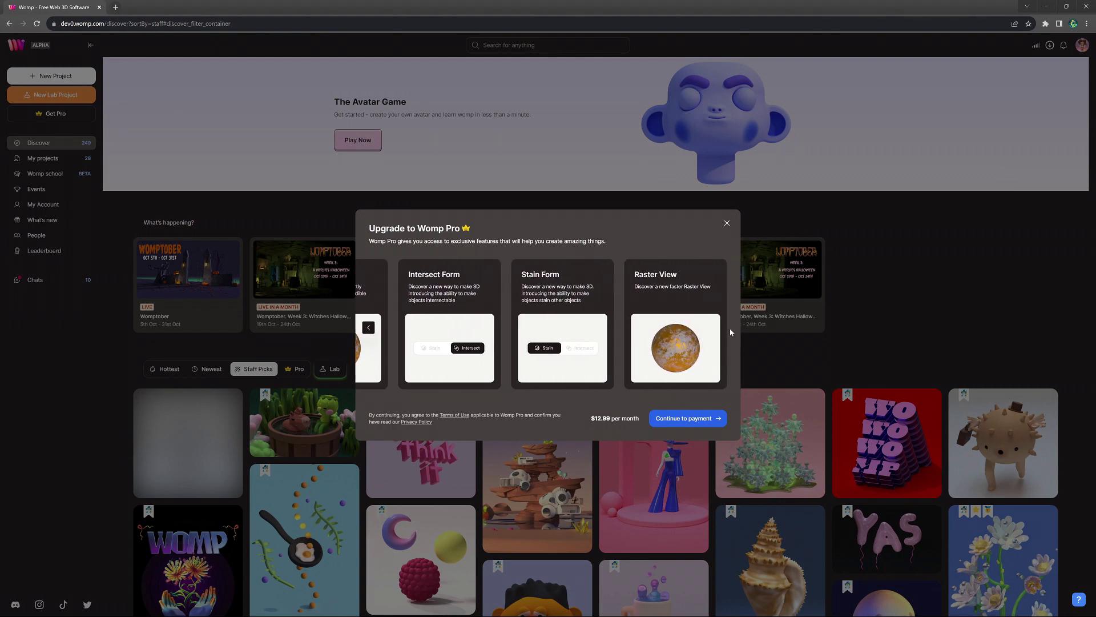